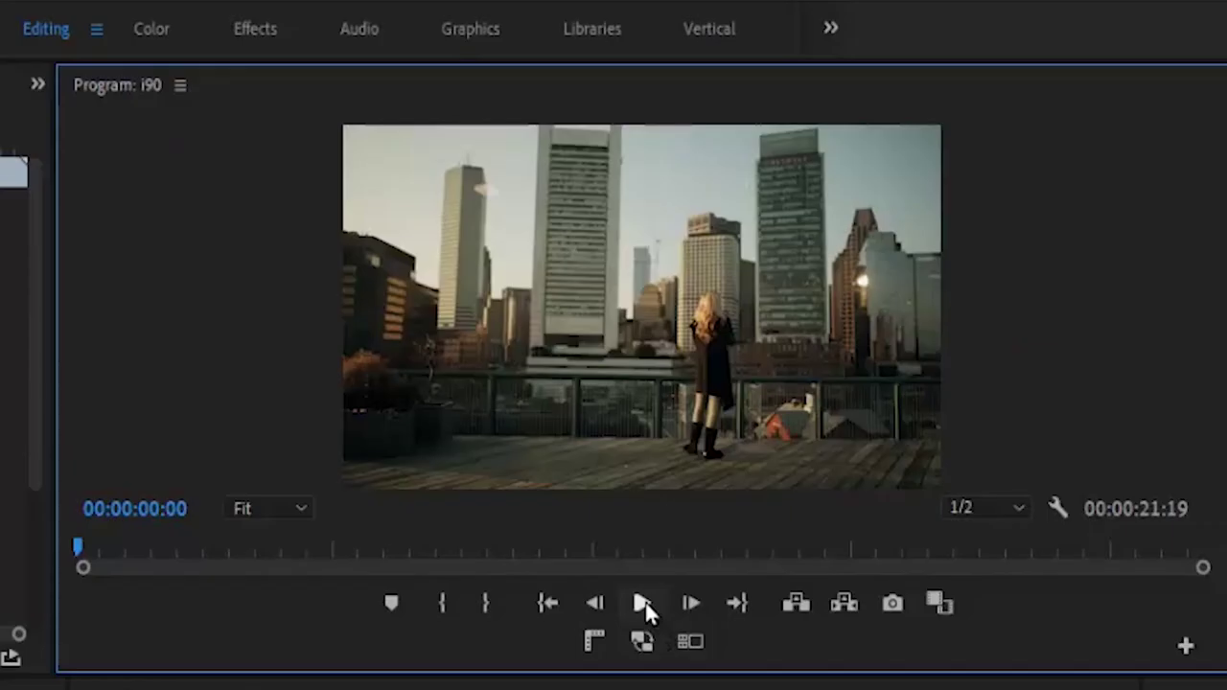
# Play and stop the city reference clip, then scrub into the beach clip to 00:00:20:17.
pyautogui.click(841, 420)
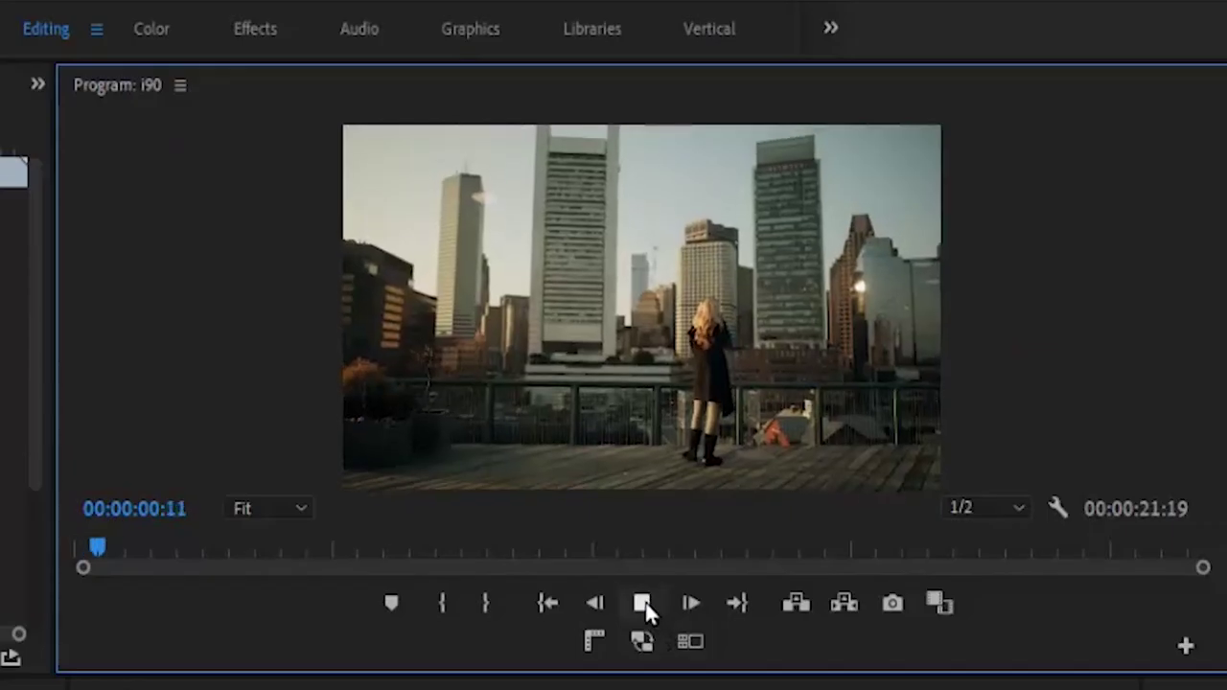
pyautogui.click(642, 608)
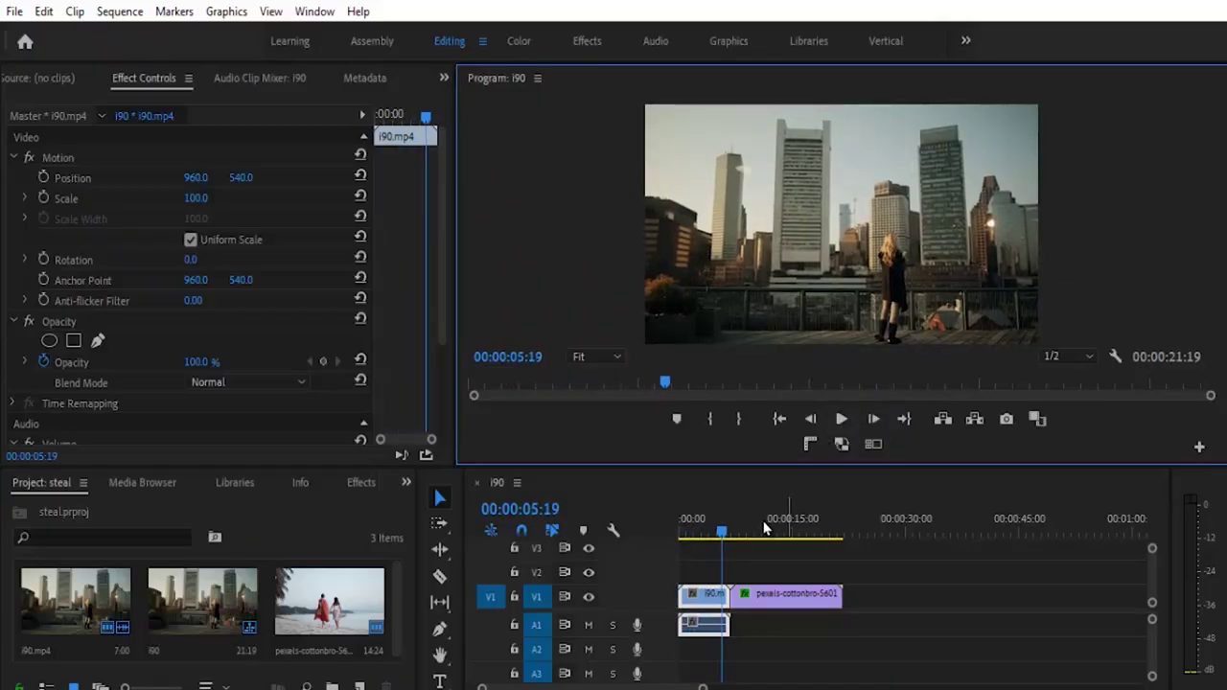
pyautogui.moveTo(725, 538); pyautogui.dragTo(810, 533)
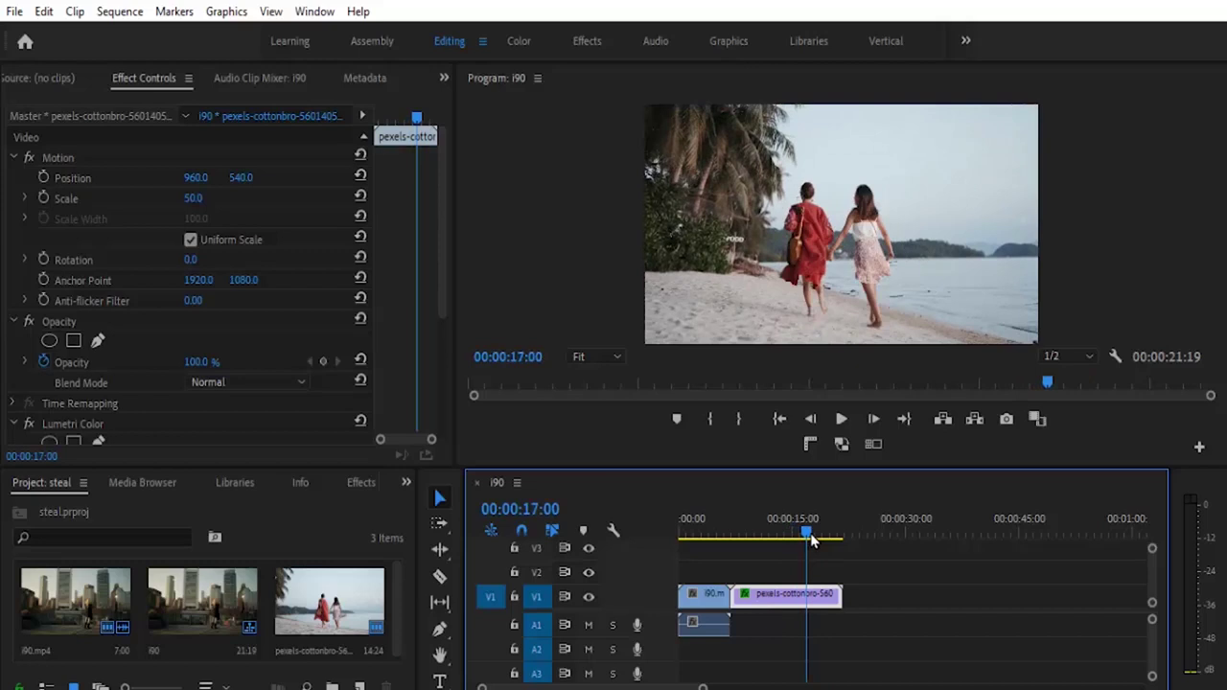
pyautogui.moveTo(810, 540); pyautogui.dragTo(836, 536)
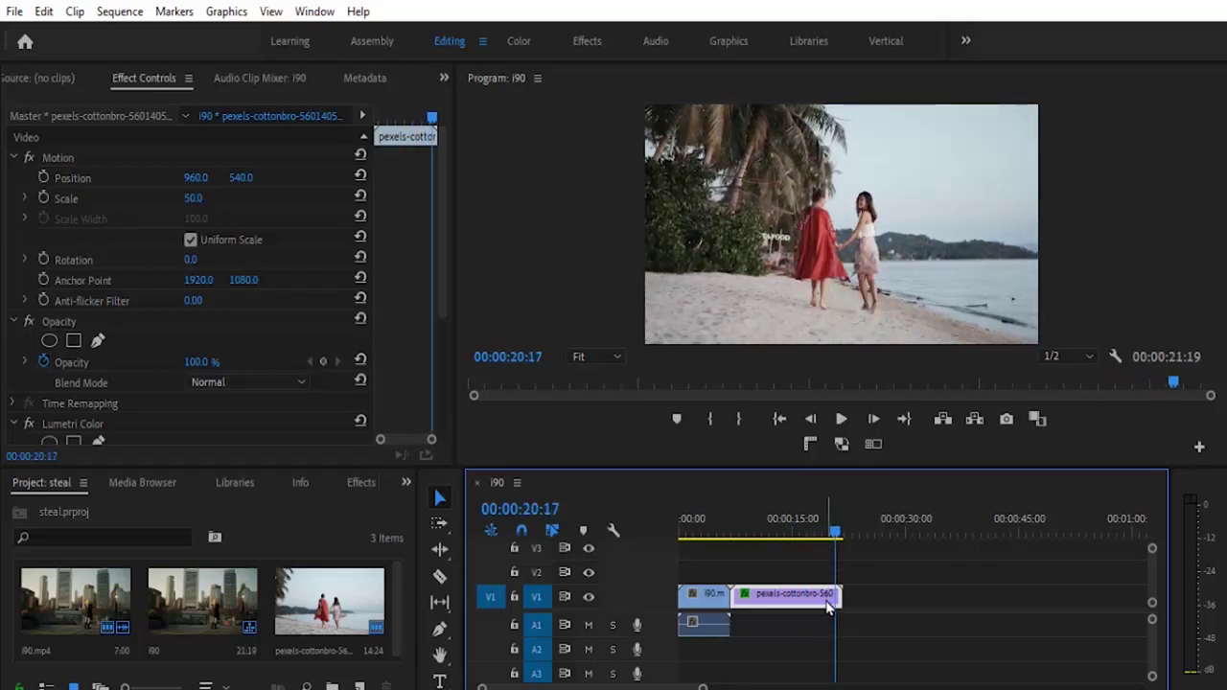
# In the Color workspace, turn on Comparison View under Color Wheels & Match.
pyautogui.click(519, 42)
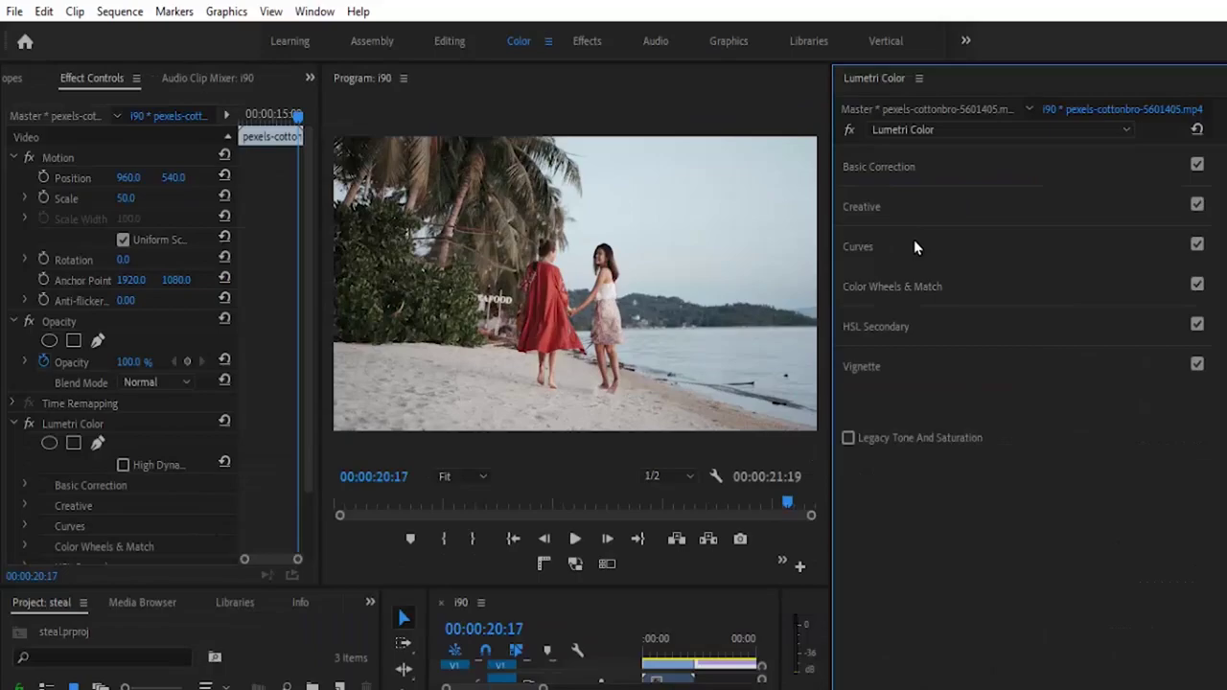
pyautogui.click(911, 288)
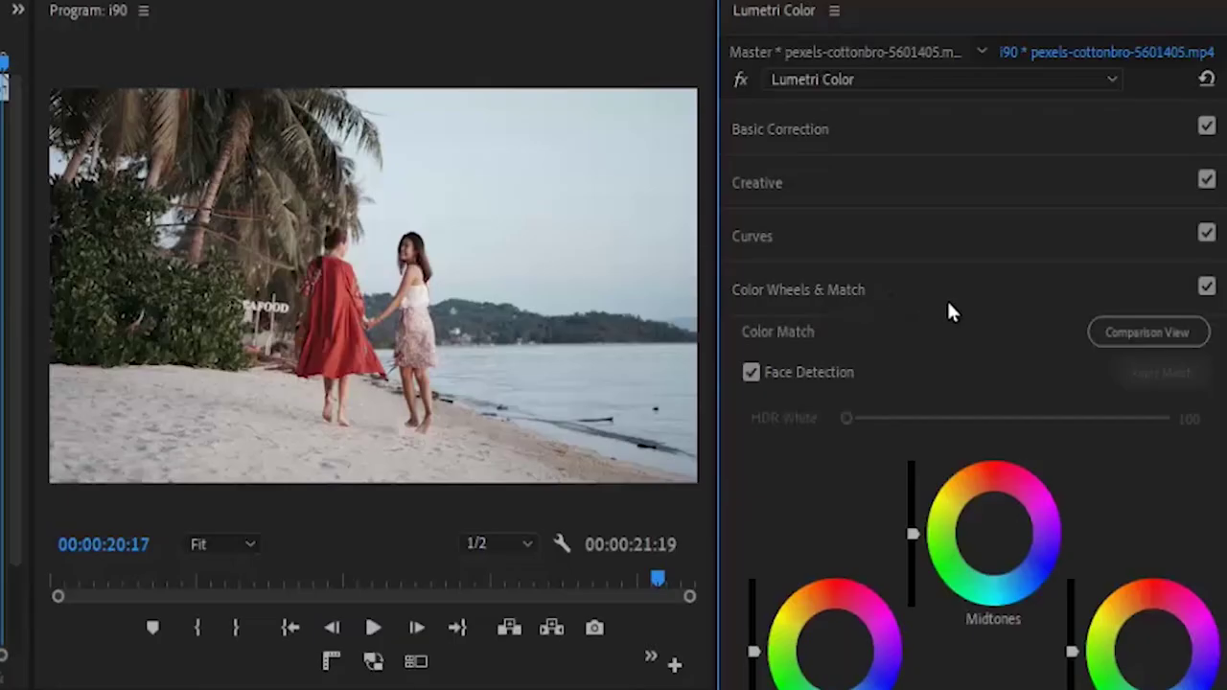
pyautogui.click(1126, 332)
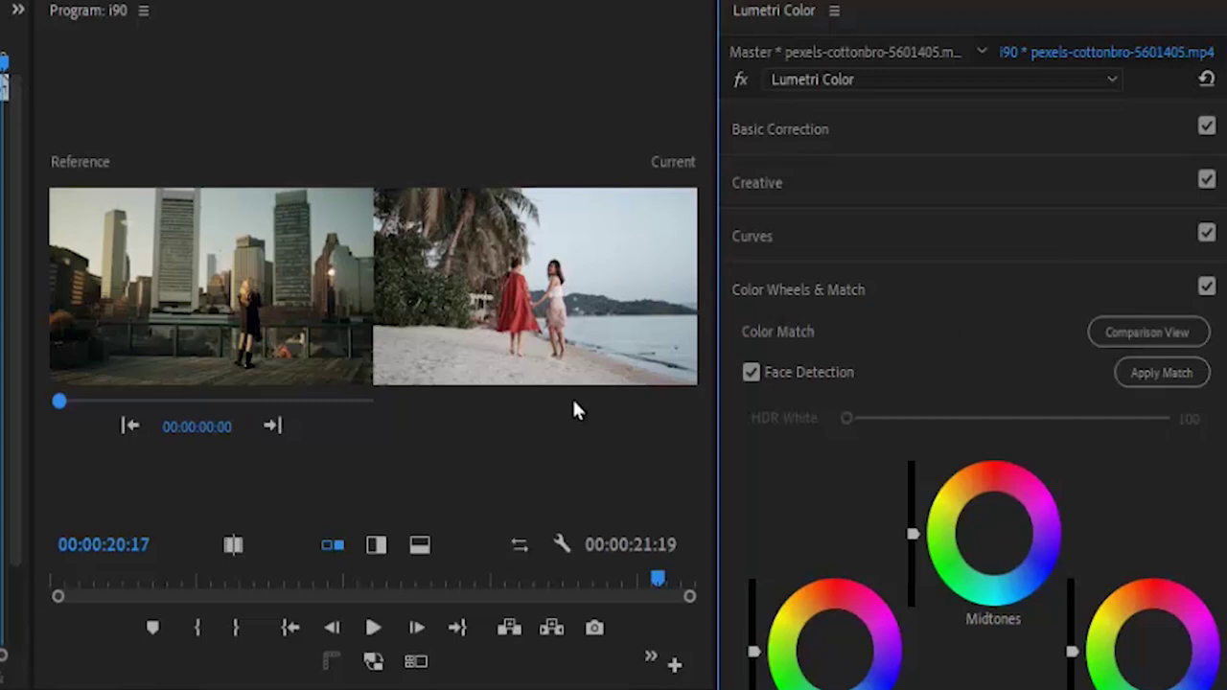
# Try Swap Sides and the Horizontal, Side by Side and Vertical Split layouts, moving the split divider.
pyautogui.click(518, 555)
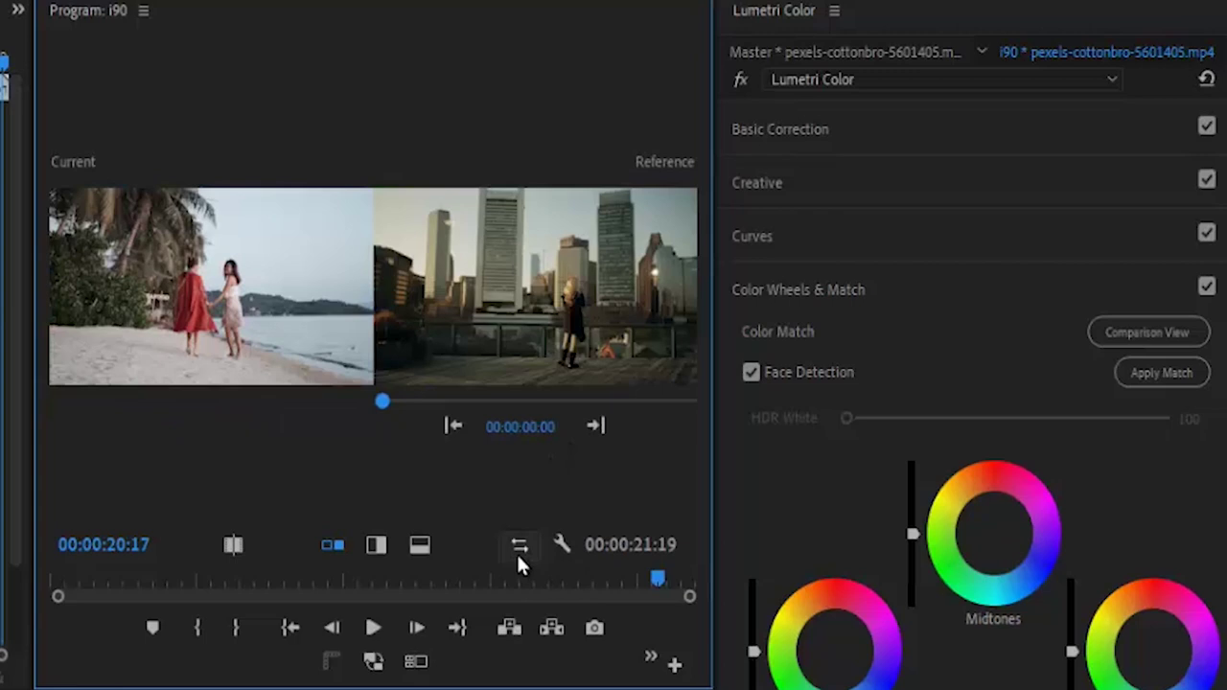
pyautogui.click(518, 554)
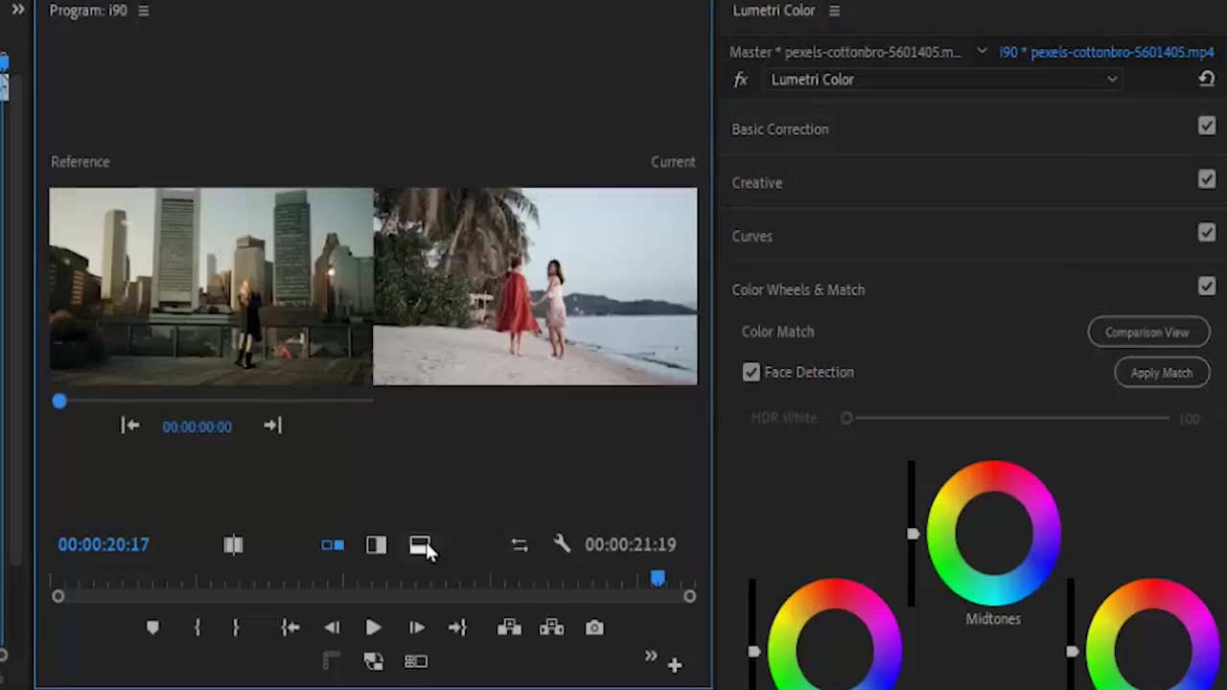
pyautogui.click(423, 546)
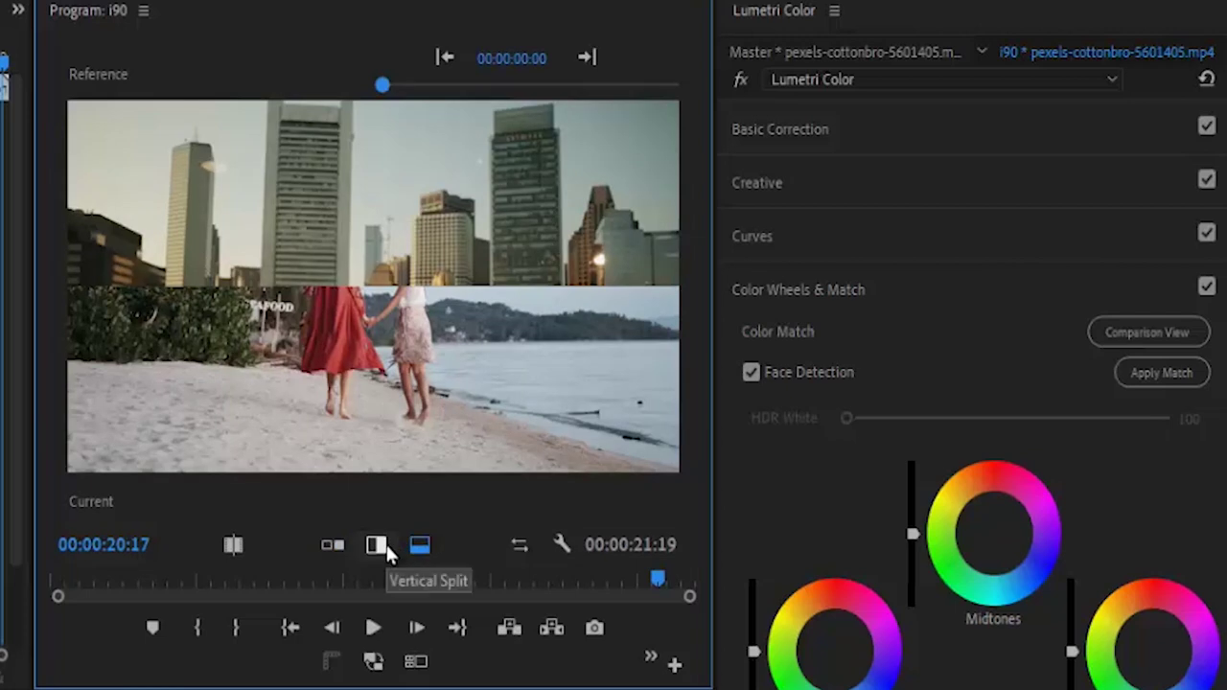
pyautogui.click(387, 547)
pyautogui.click(331, 545)
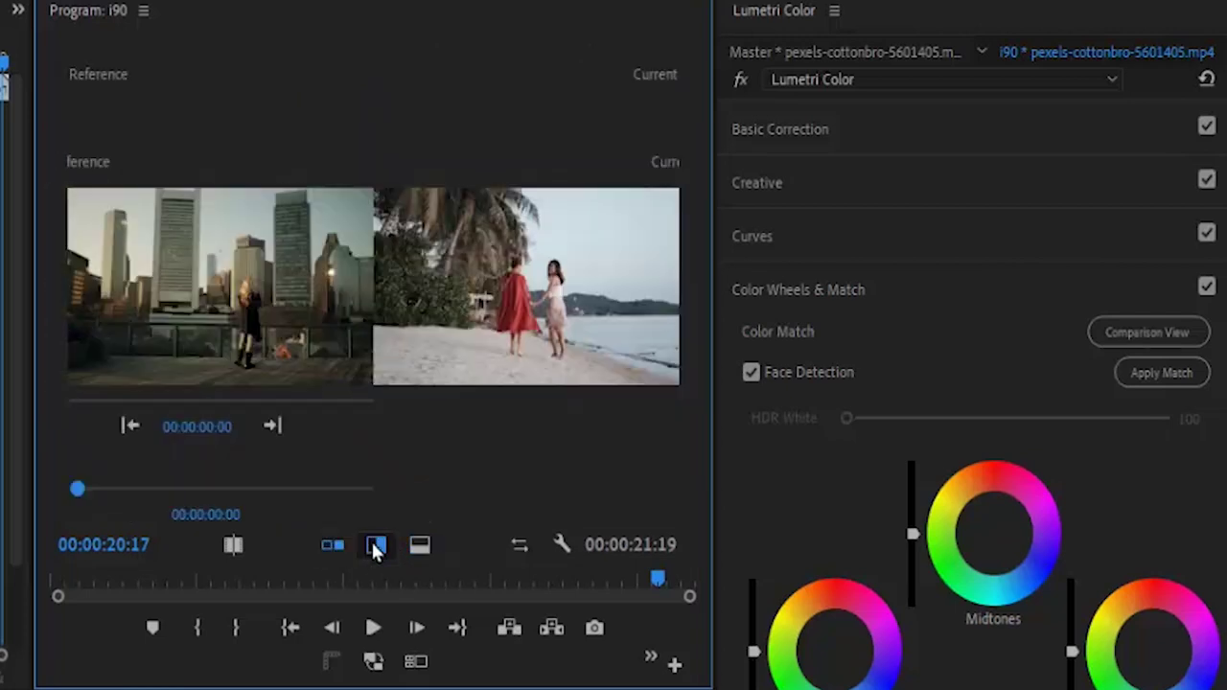
pyautogui.click(375, 546)
pyautogui.moveTo(379, 324); pyautogui.dragTo(537, 323)
pyautogui.moveTo(445, 323); pyautogui.dragTo(364, 323)
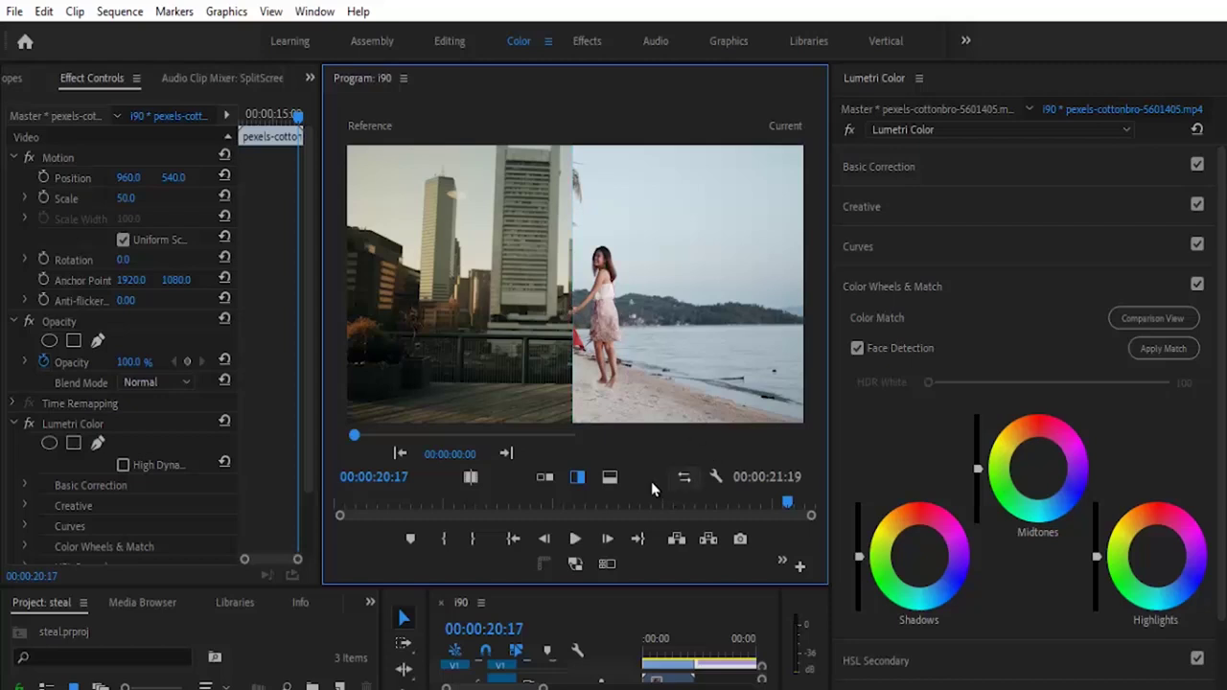
# With a Side by Side comparison and Face Detection unchecked, apply the colour match.
pyautogui.click(545, 478)
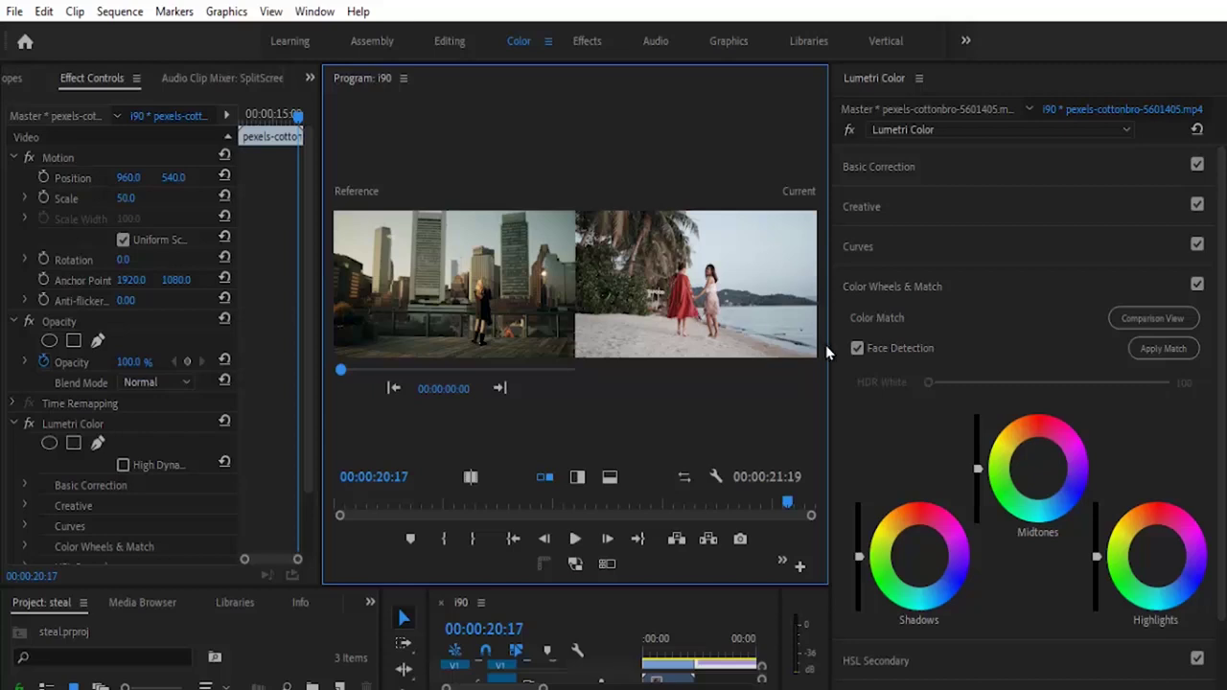
pyautogui.click(857, 349)
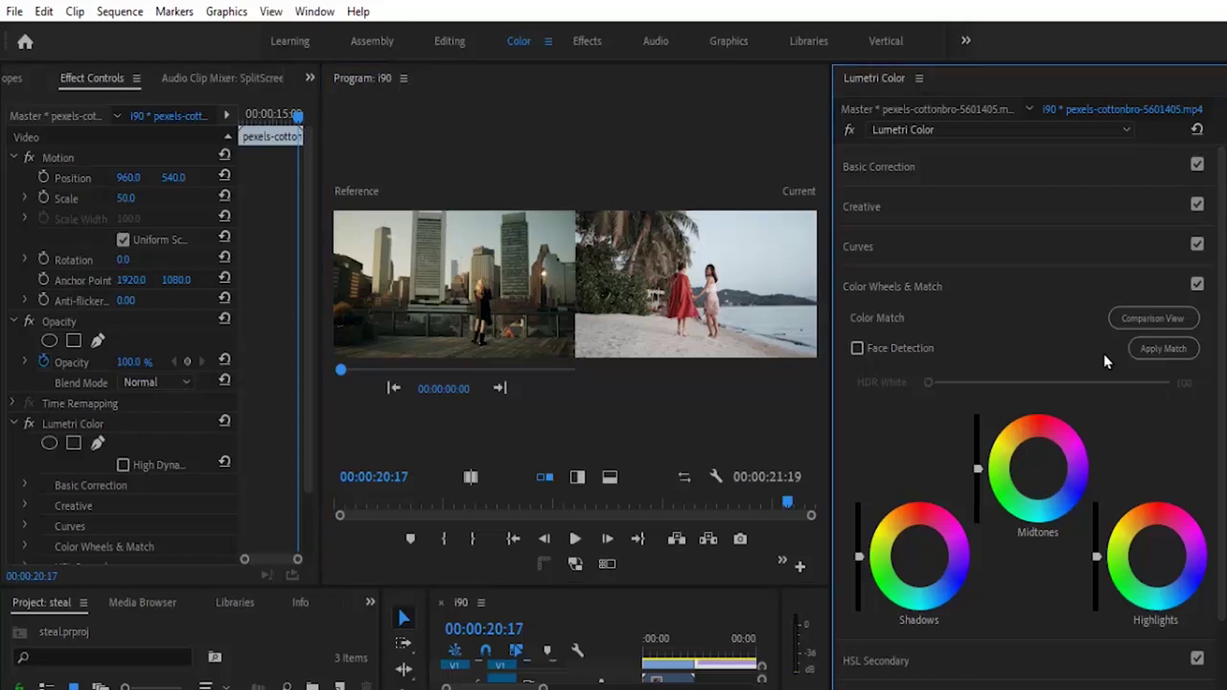
pyautogui.click(1148, 351)
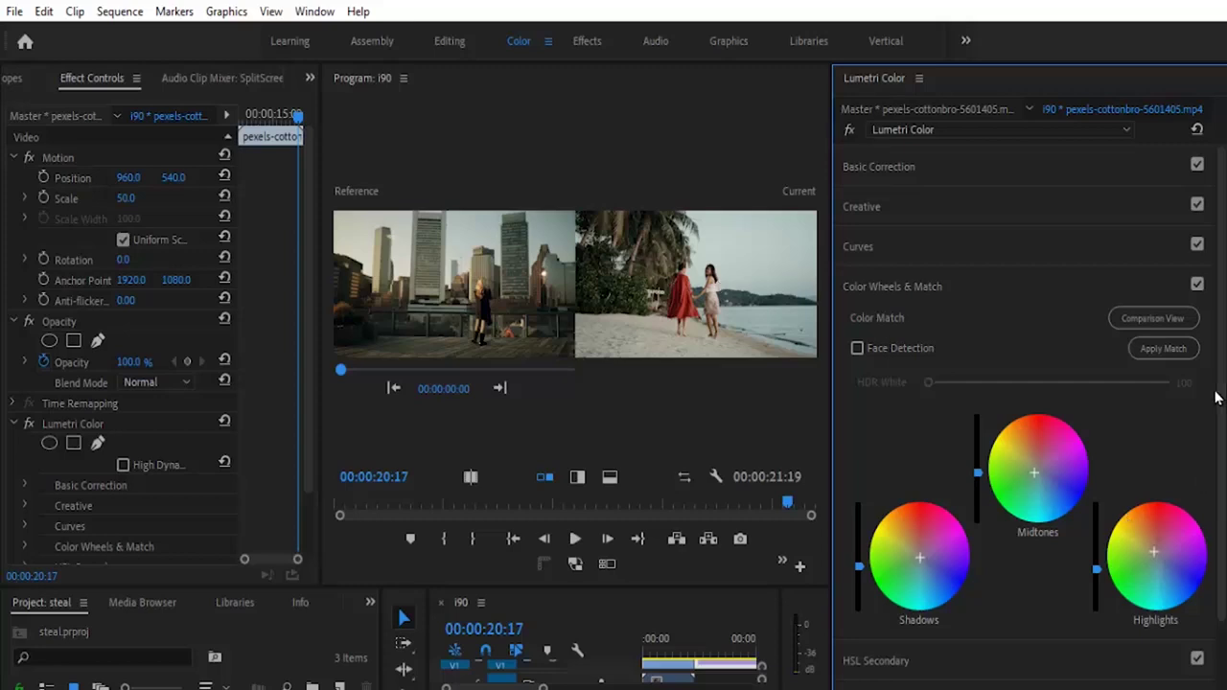
# Set the White Balance Temperature to 7.8 under Basic Correction and widen the Program monitor.
pyautogui.click(919, 174)
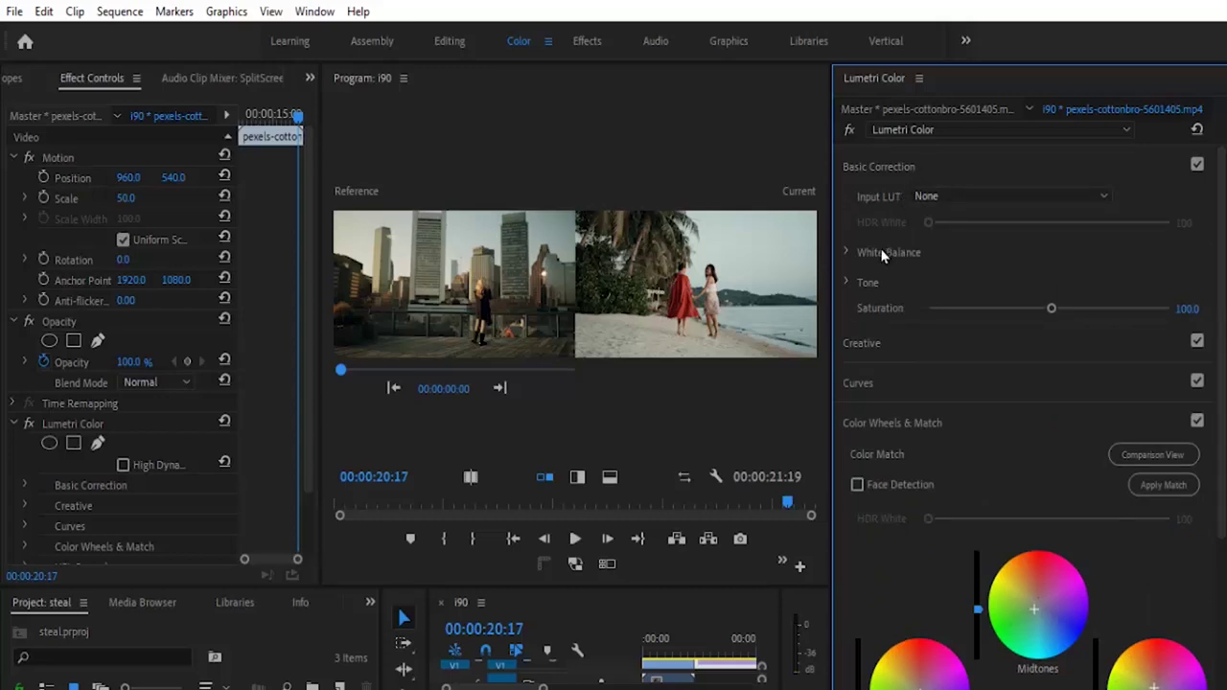
pyautogui.click(850, 255)
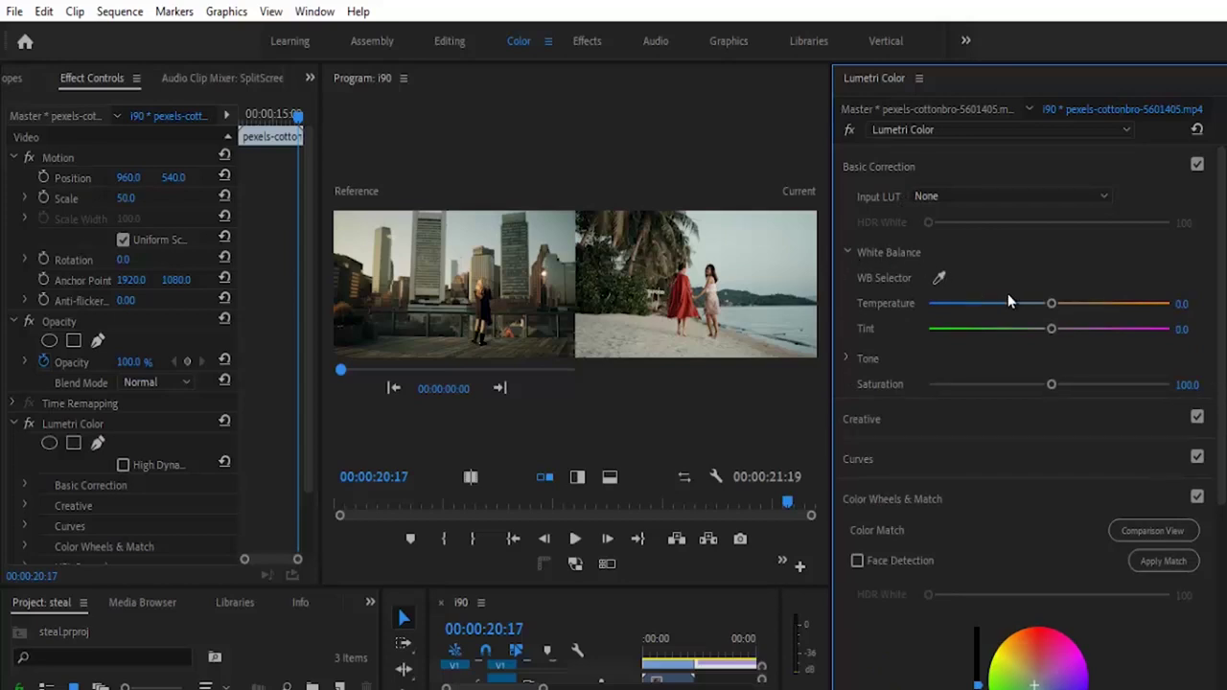
pyautogui.moveTo(1051, 305)
pyautogui.mouseDown()
pyautogui.moveTo(1073, 305)
pyautogui.moveTo(1058, 306)
pyautogui.mouseUp()
pyautogui.moveTo(830, 378); pyautogui.dragTo(940, 376)
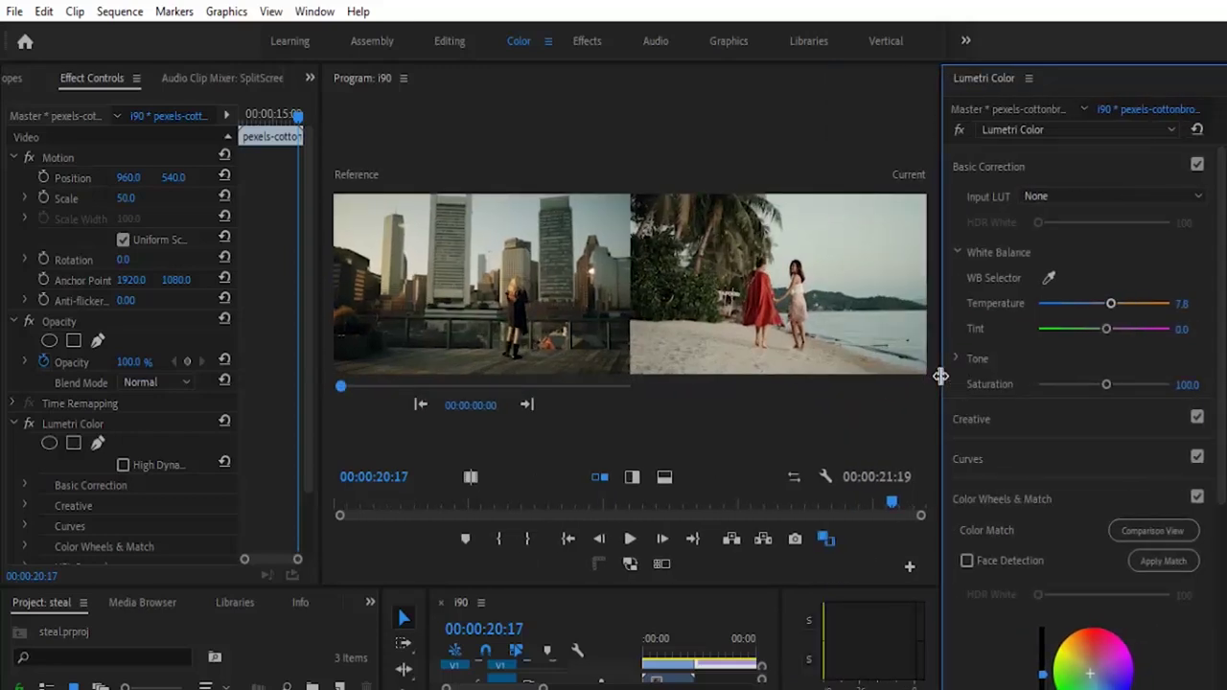
pyautogui.moveTo(1222, 343); pyautogui.dragTo(1222, 436)
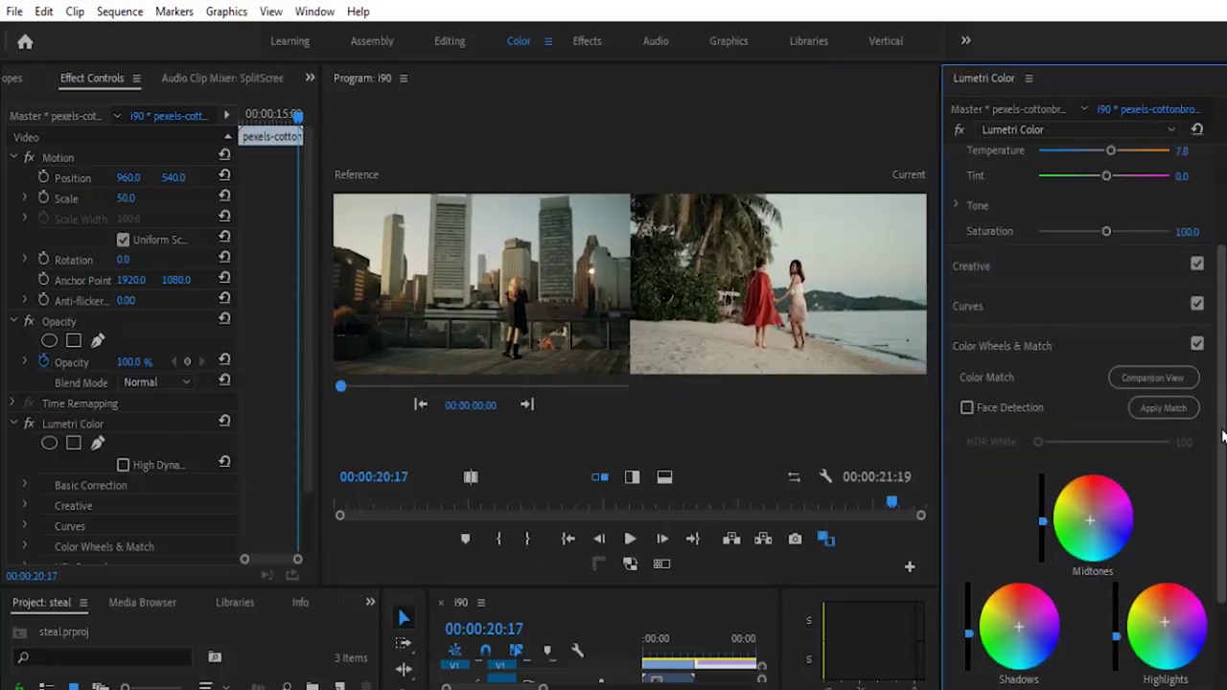
# Sample the beach clip's cyan onto the Hue vs Sat curve and pull its saturation down.
pyautogui.click(1022, 305)
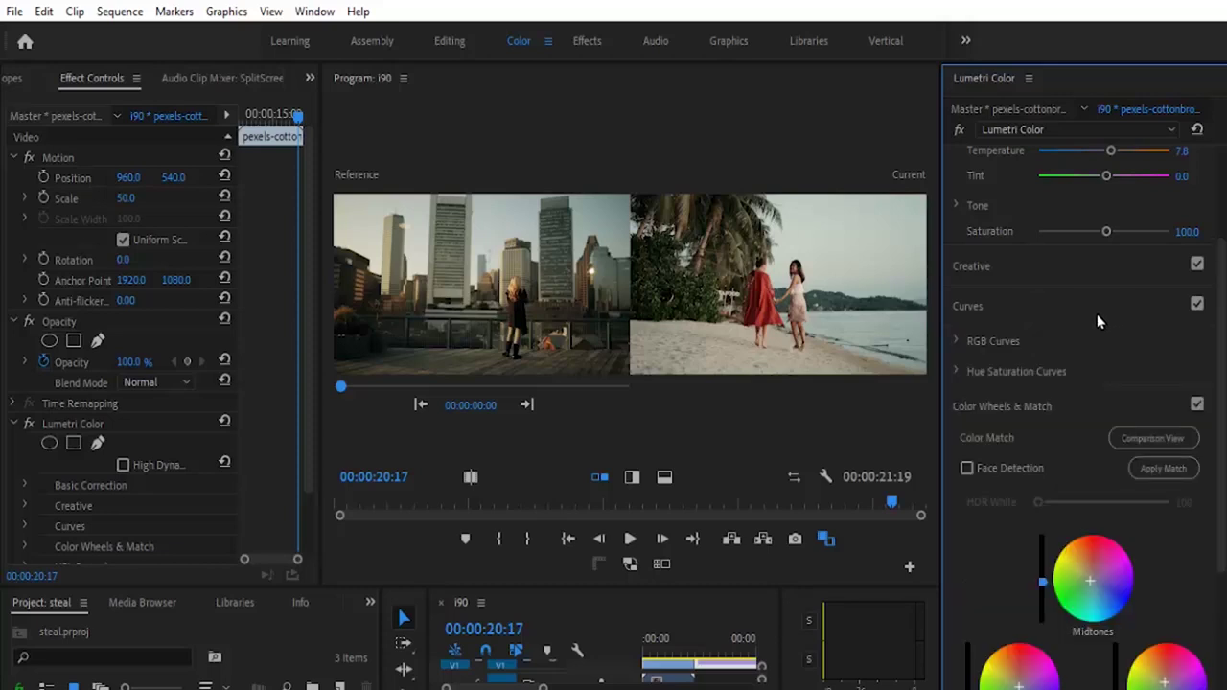
pyautogui.click(955, 371)
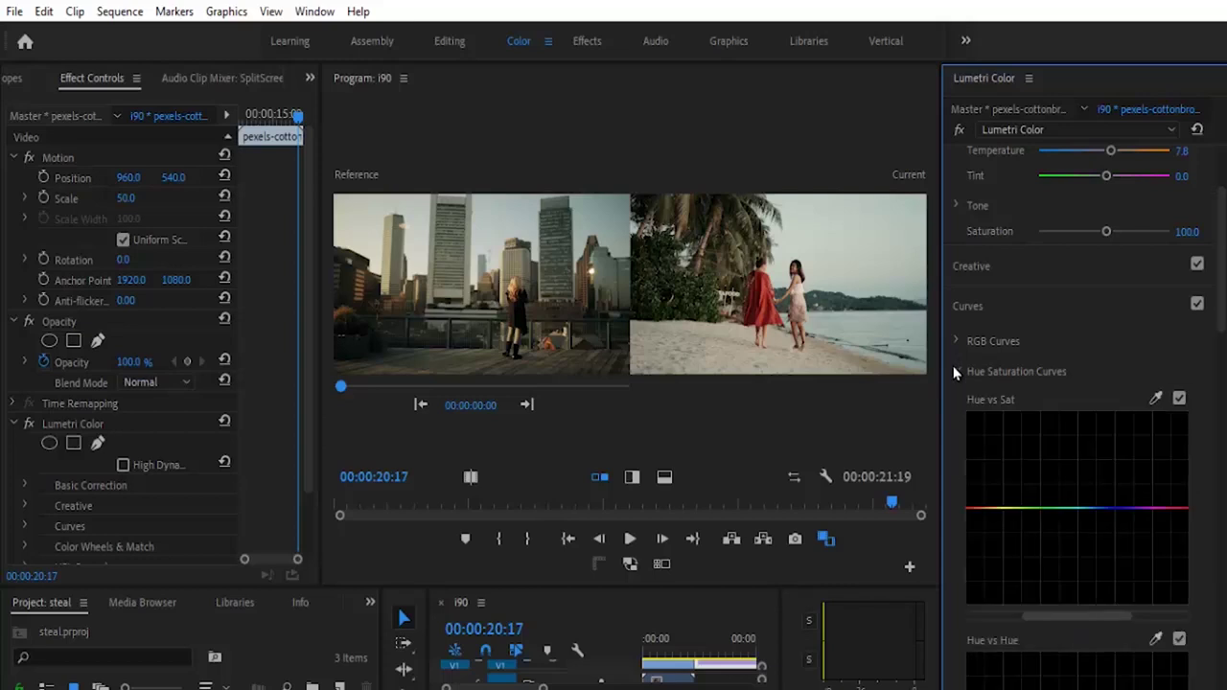
pyautogui.click(1155, 400)
pyautogui.click(887, 232)
pyautogui.moveTo(1081, 508); pyautogui.dragTo(1082, 528)
# Sample the orange-red tones onto the Hue vs Sat curve and raise their saturation.
pyautogui.click(1156, 400)
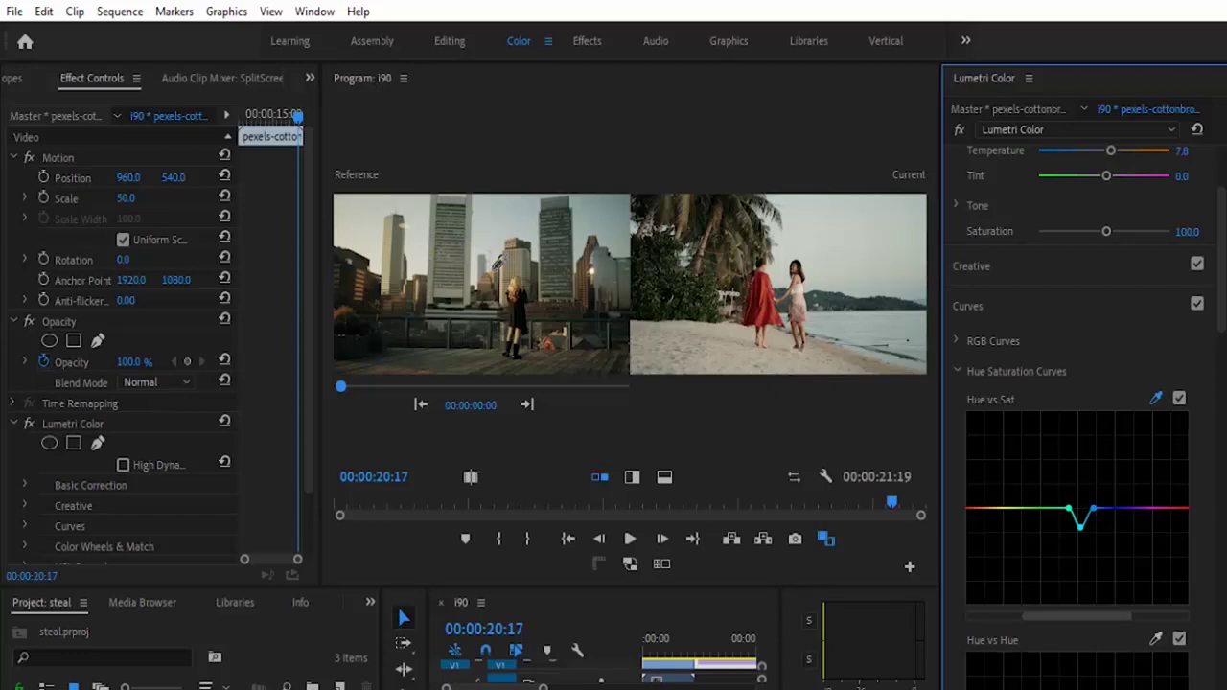
pyautogui.click(584, 283)
pyautogui.moveTo(978, 508); pyautogui.dragTo(976, 479)
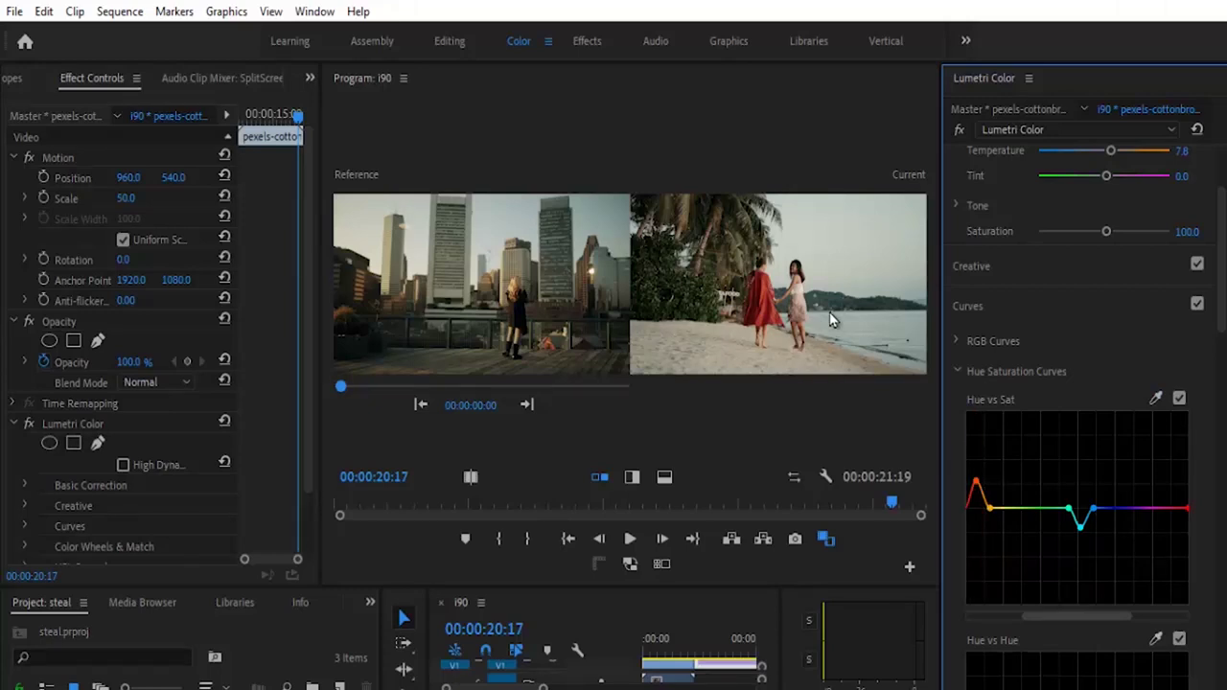
# Toggle Lumetri Color off, enlarge the Program monitor, then switch the grade back on.
pyautogui.click(32, 429)
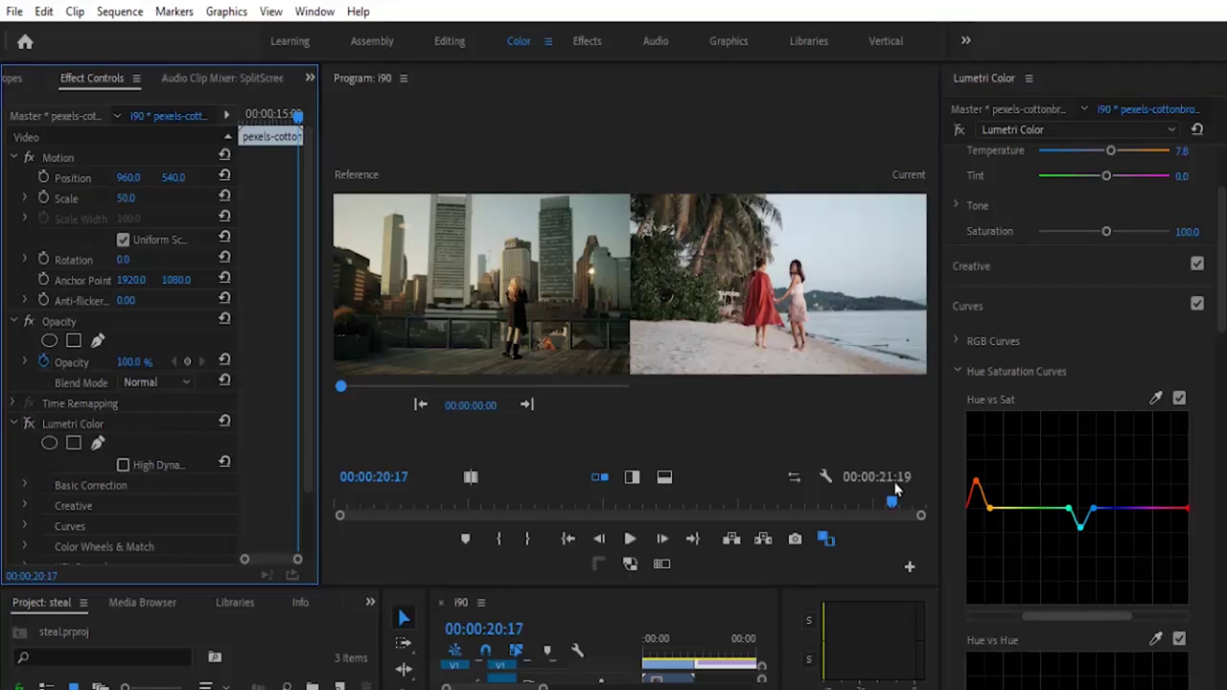
pyautogui.moveTo(942, 437); pyautogui.dragTo(1101, 411)
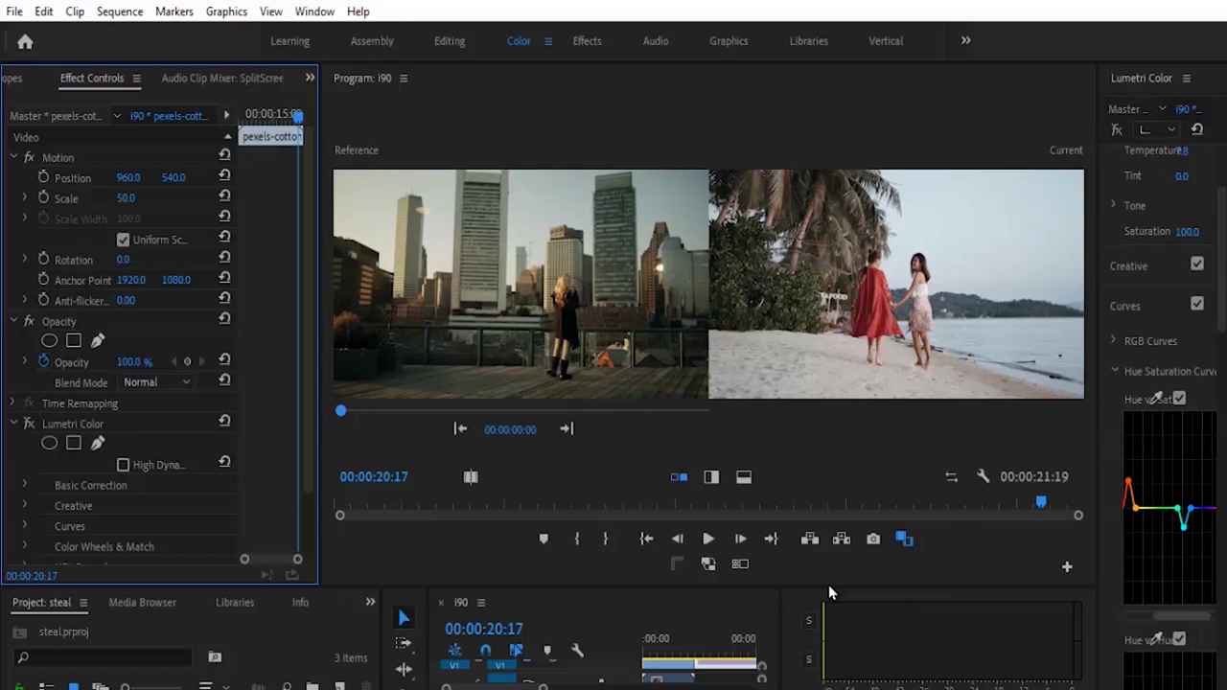
pyautogui.moveTo(821, 589); pyautogui.dragTo(820, 675)
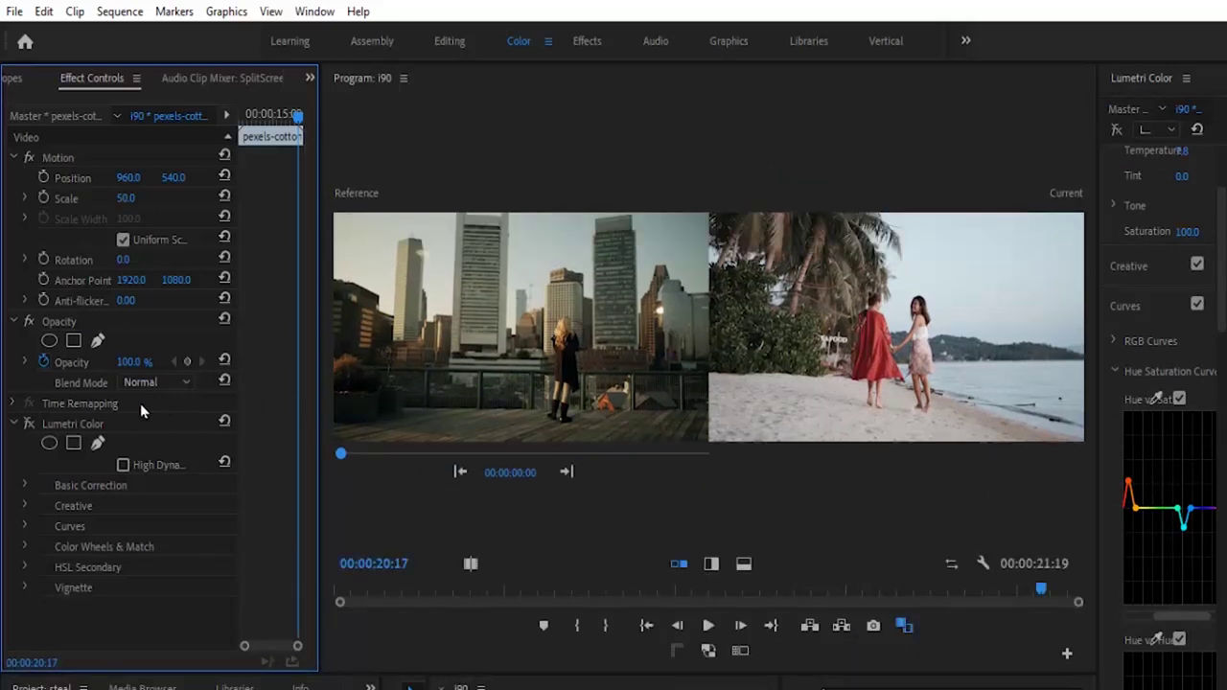
pyautogui.click(29, 425)
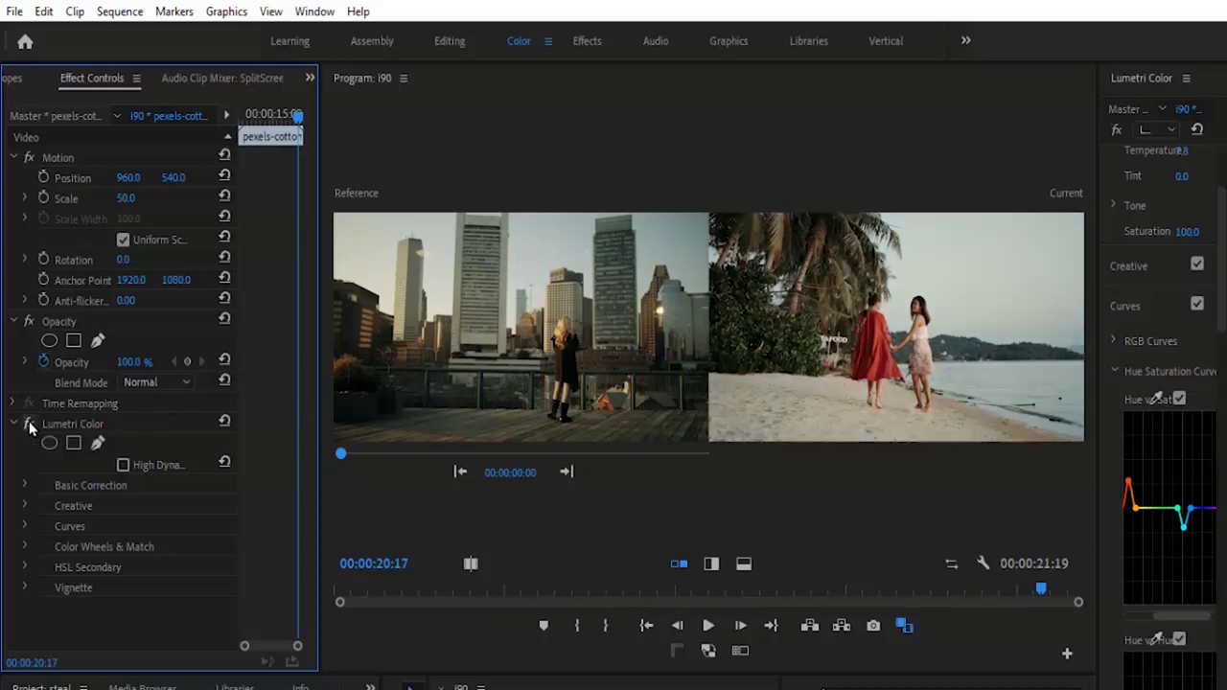